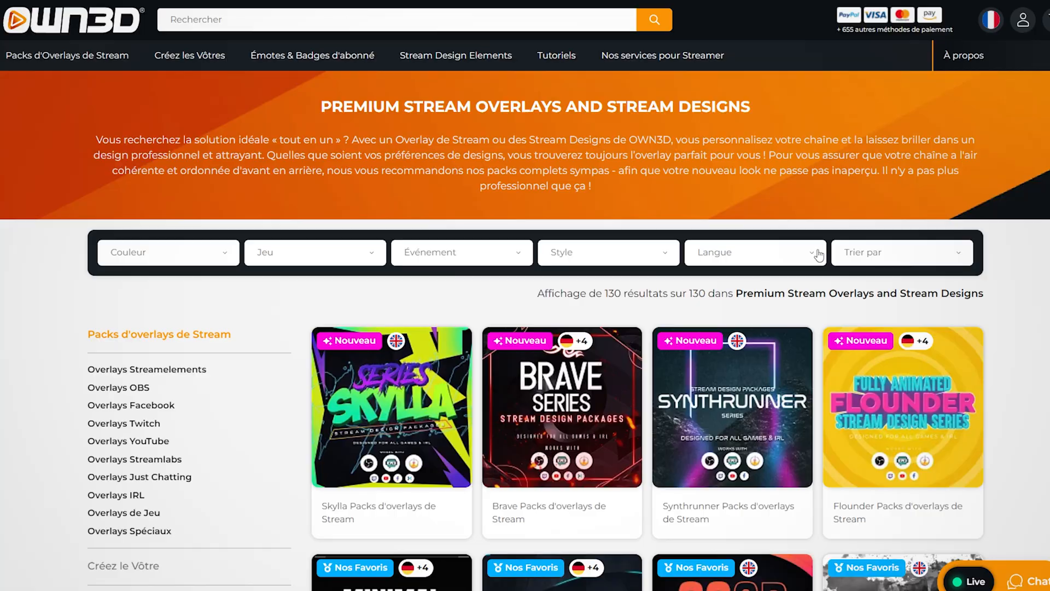
Browse the OWN3D stream overlay packs and preview a pack's profile graphics, overlays, Twitch alerts and intermission banners.
left_click(804, 252)
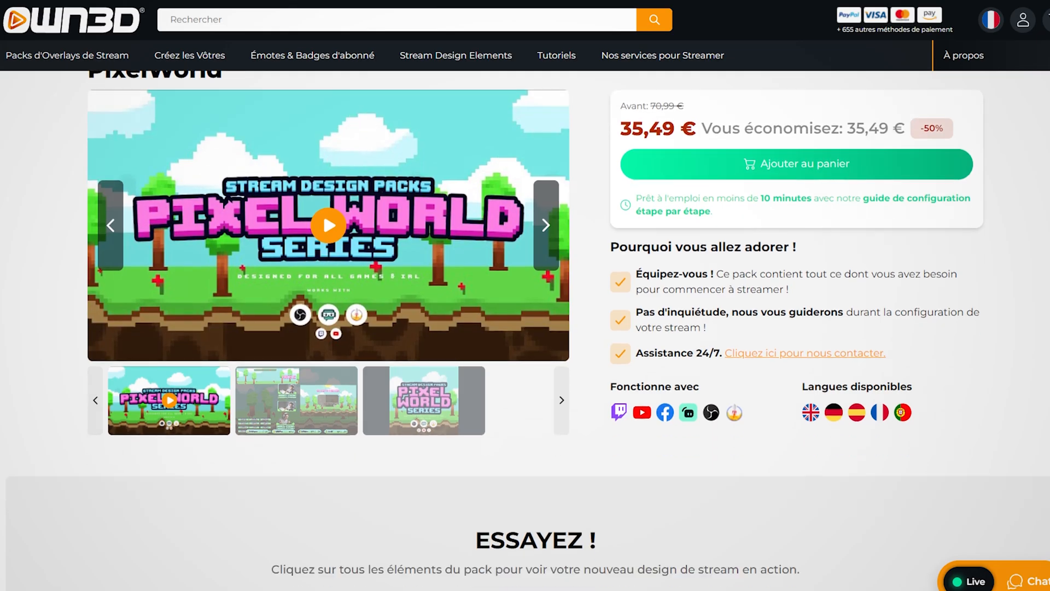
scroll(323, 210, "down", 10)
scroll(867, 153, "up", 3)
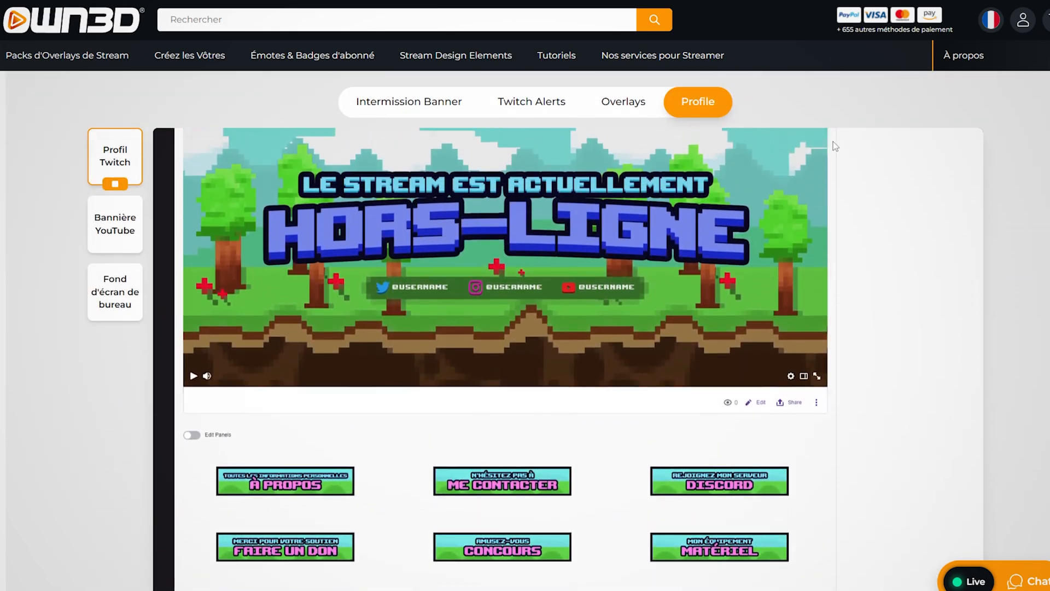
left_click(624, 102)
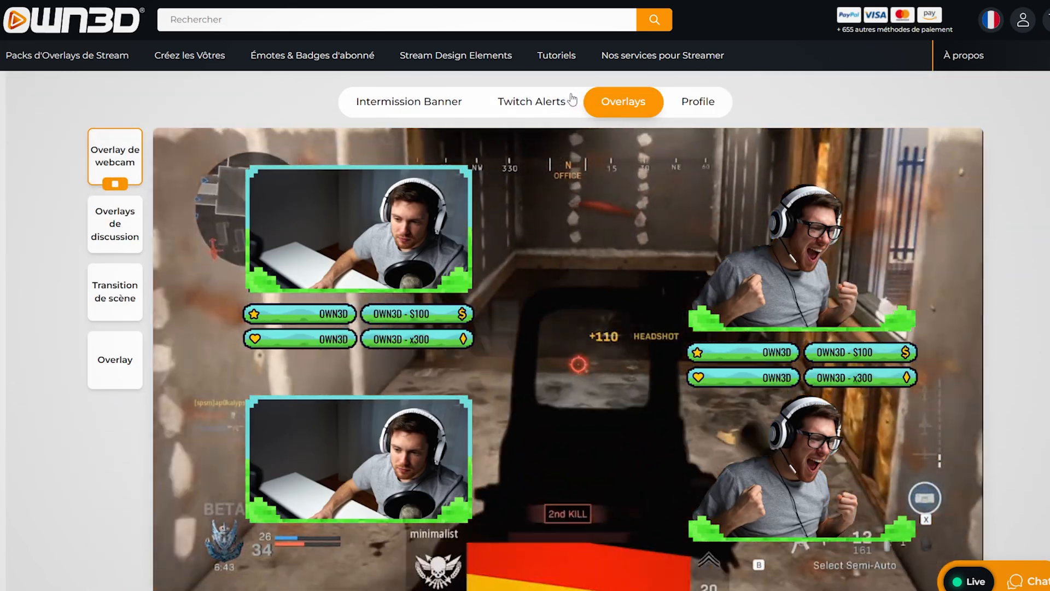
left_click(572, 100)
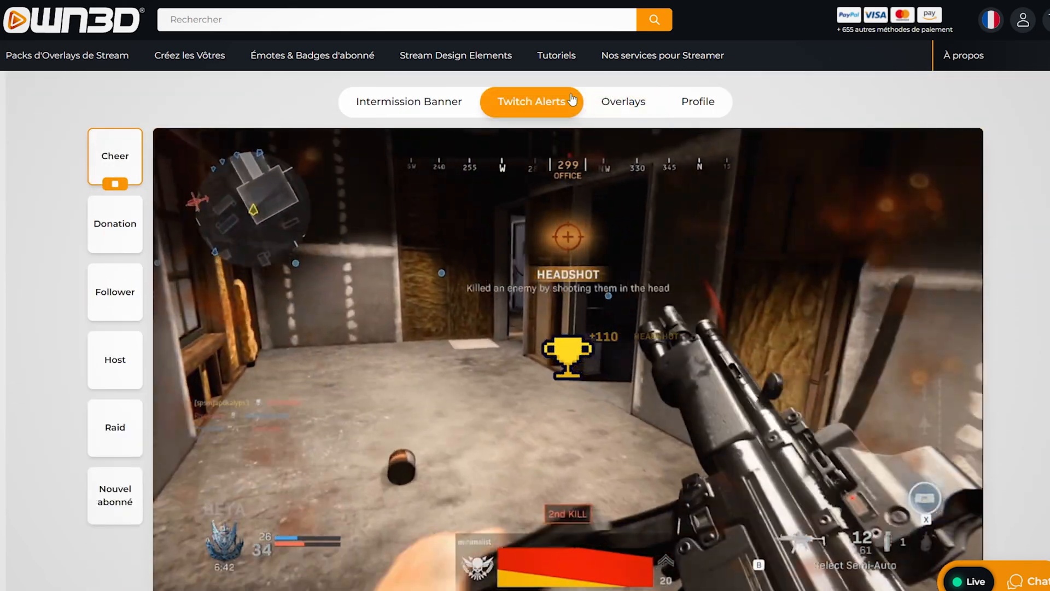
left_click(469, 100)
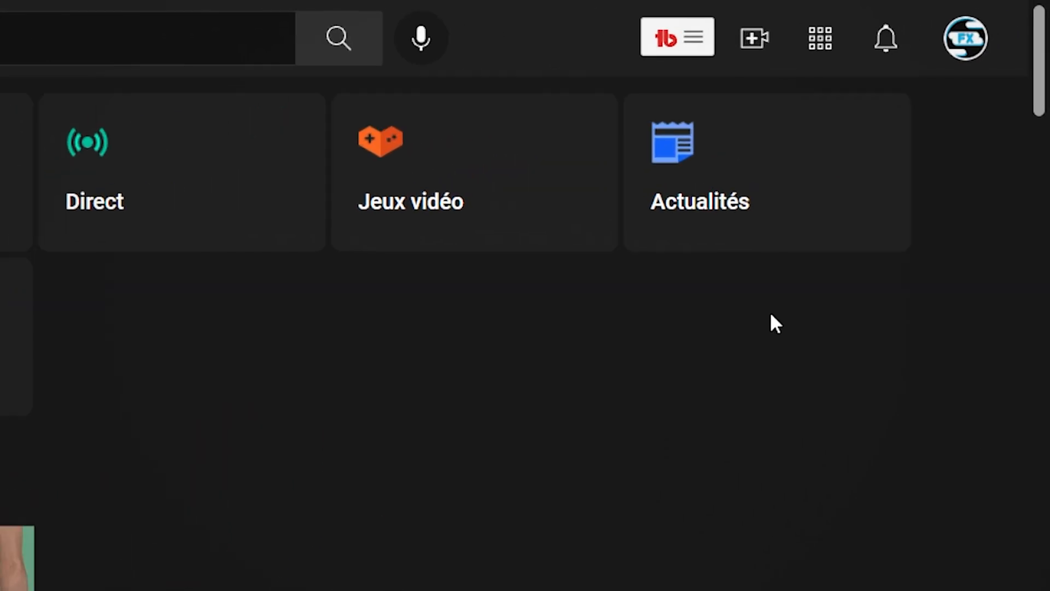
Switch to YouTube, enter the live streaming area and create a scheduled broadcast titled "Twitch c'est finito ?".
left_click(771, 54)
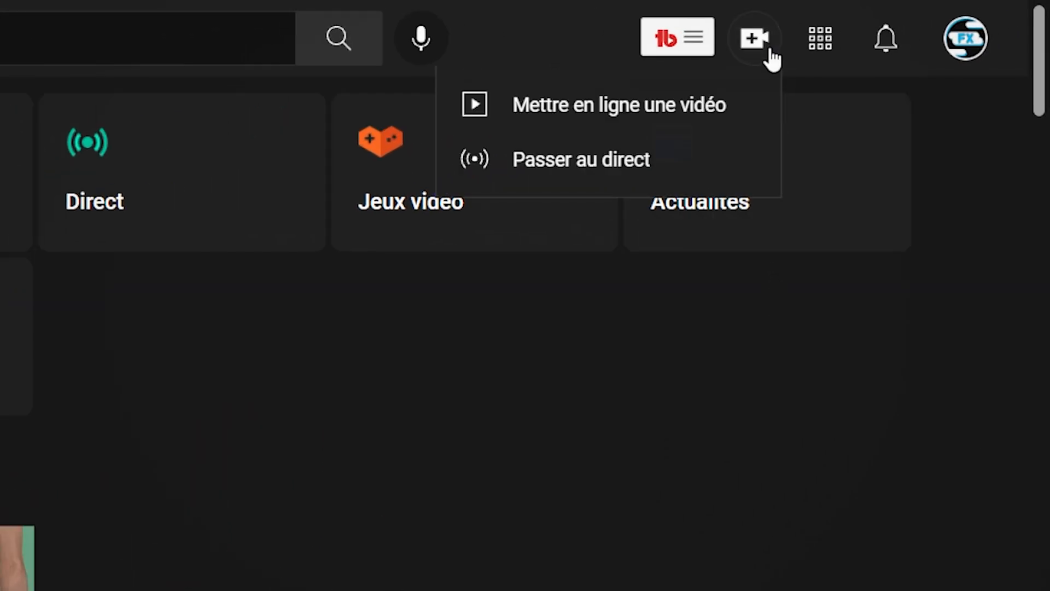
left_click(730, 178)
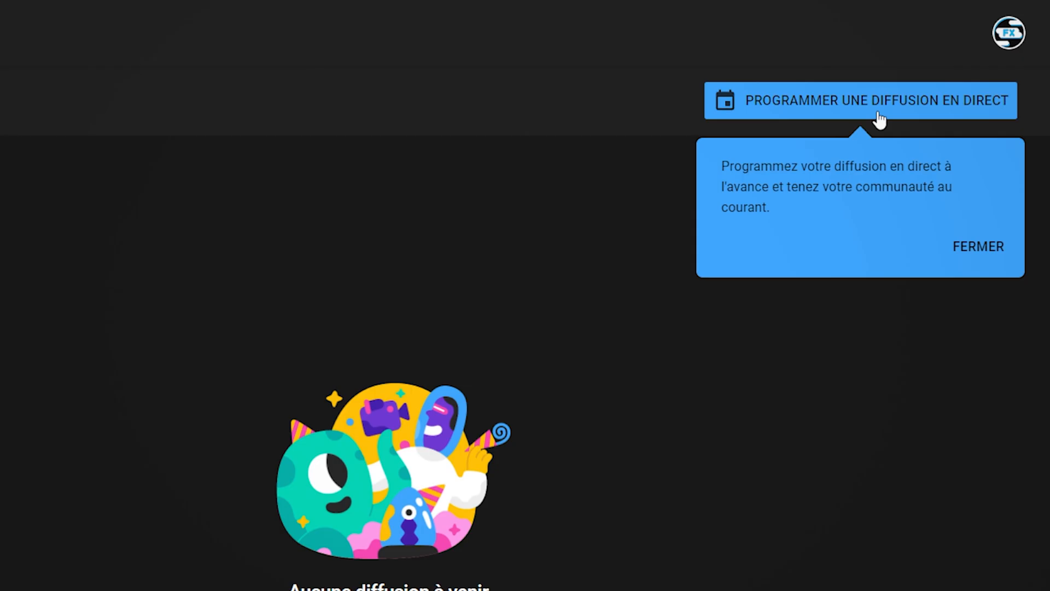
left_click(879, 119)
type("Twitc")
type("h c'est fini ?")
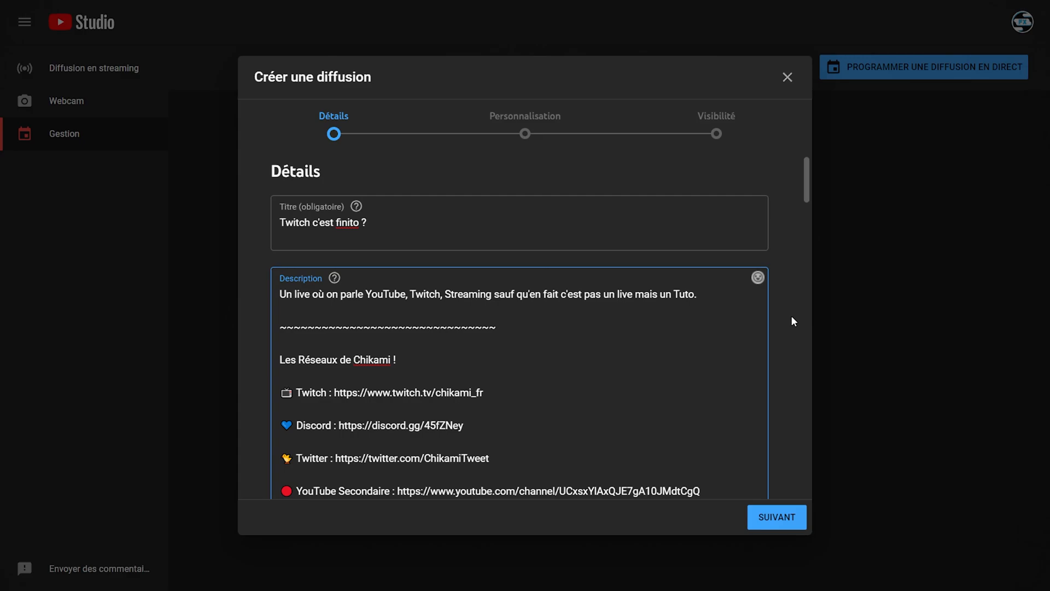
Review the broadcast's description and set its category to Science et technologie.
scroll(792, 317, "down", 2)
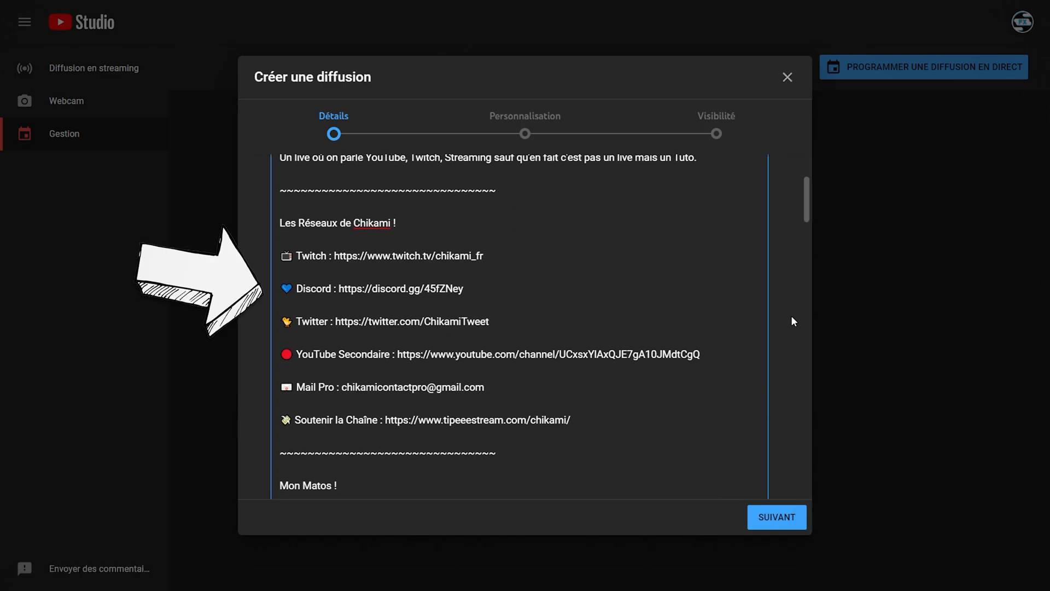
scroll(792, 318, "down", 4)
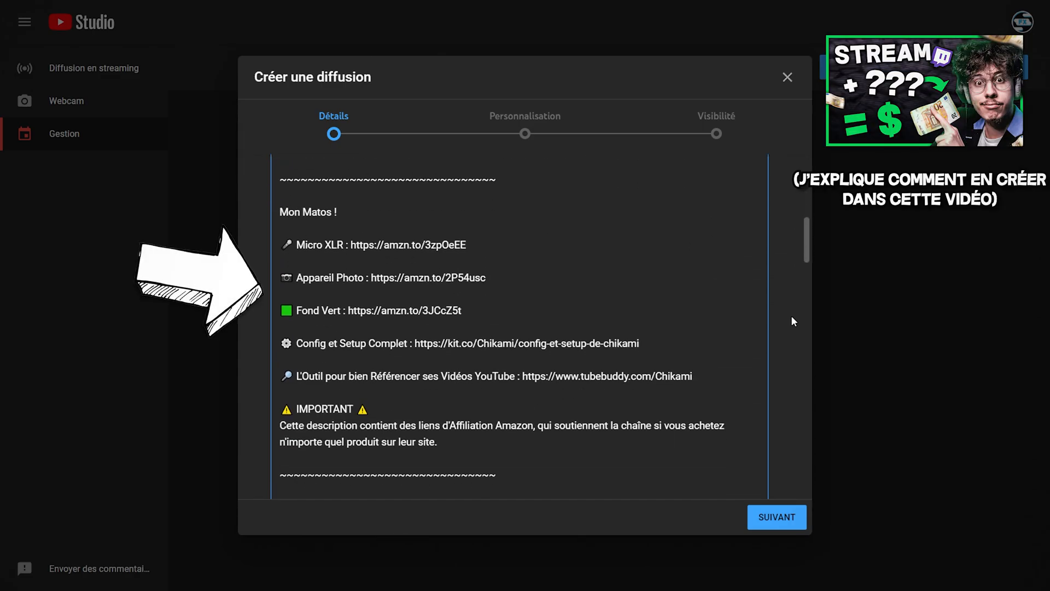
scroll(793, 320, "down", 3)
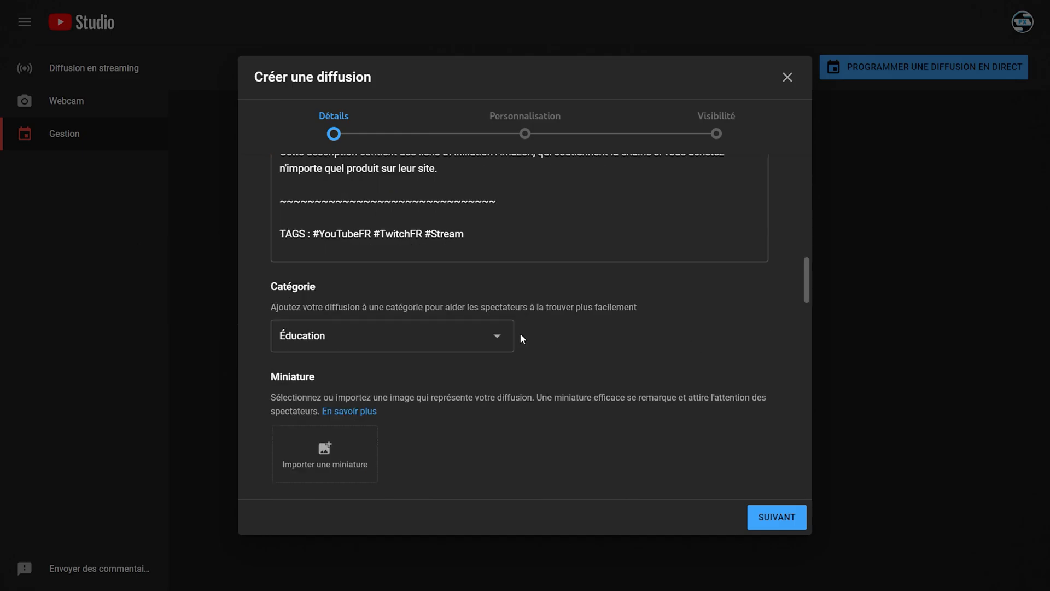
left_click(502, 336)
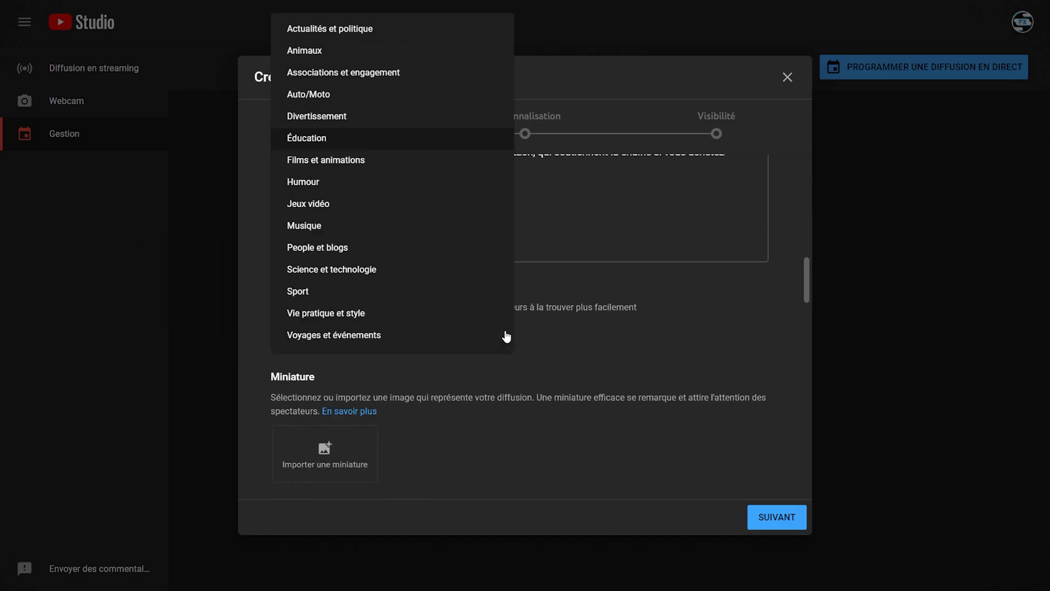
left_click(409, 271)
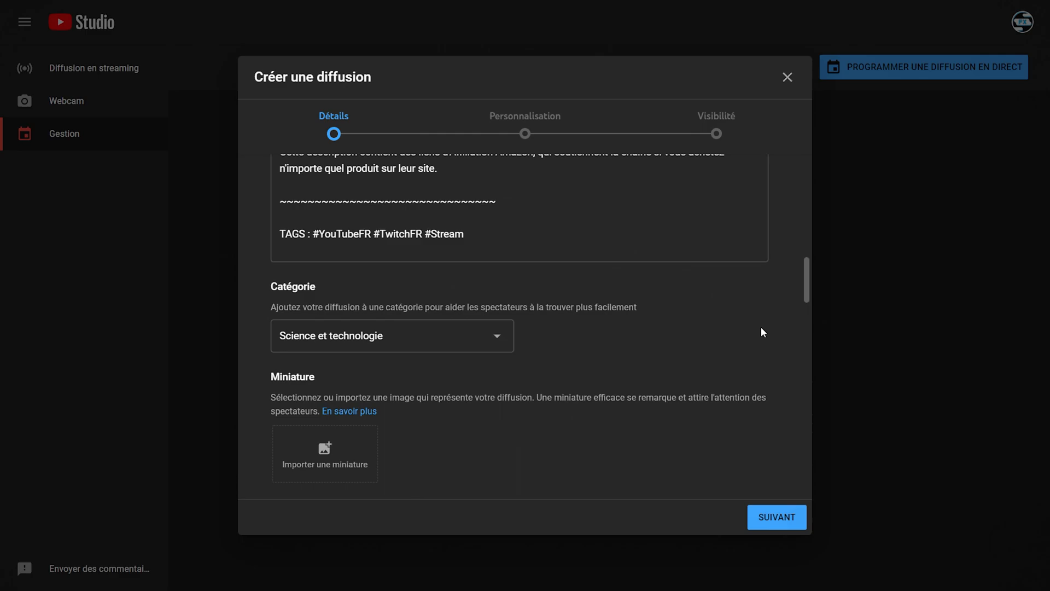
Try the Jeux vidéo category for the broadcast and enter "Minecra" as the game title.
left_click(392, 336)
left_click(339, 209)
left_click(458, 381)
type("Minecr")
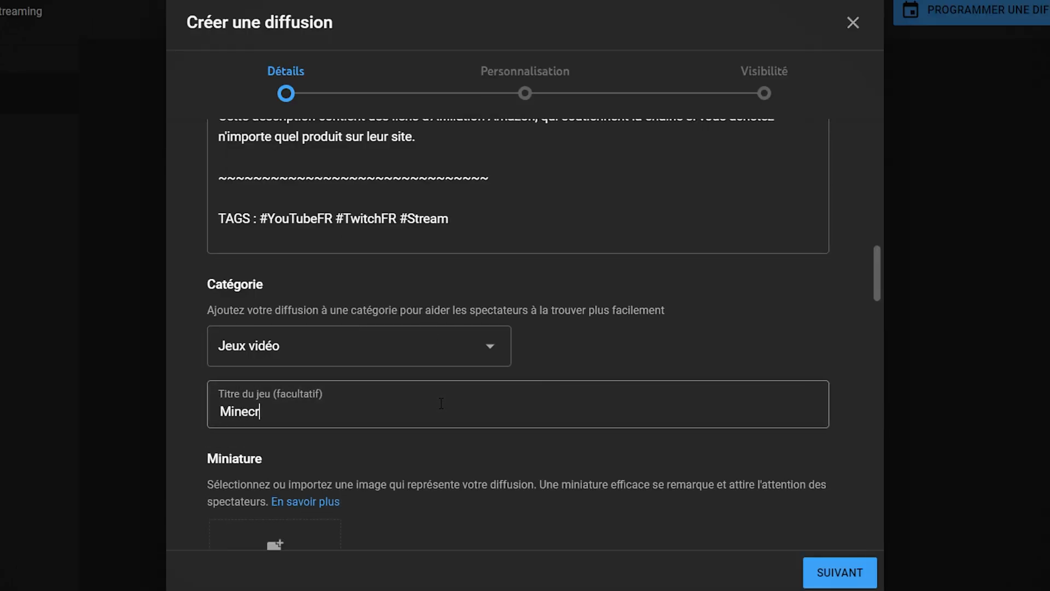
type("a")
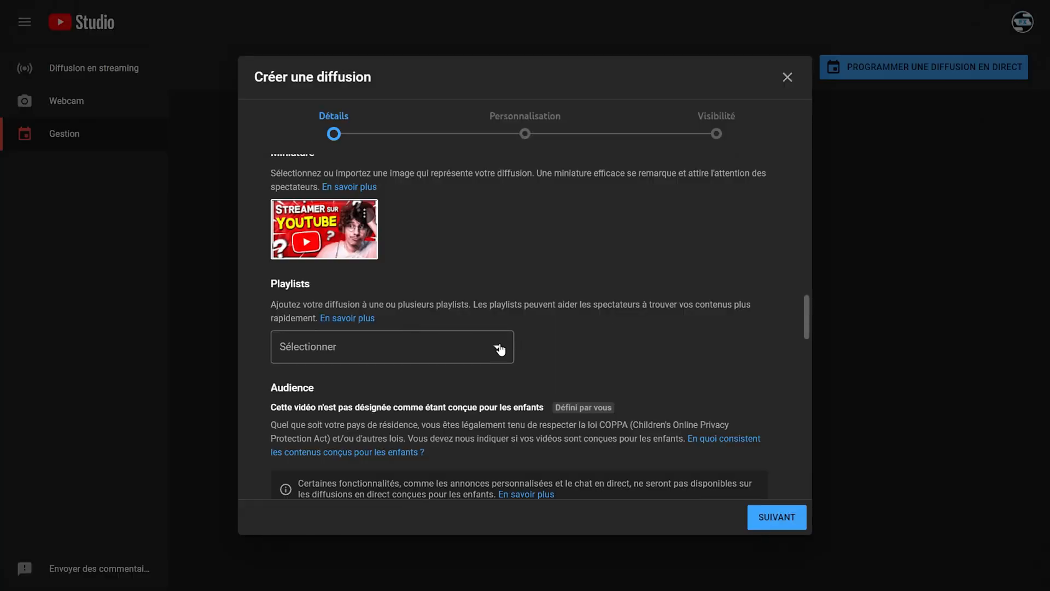
Enter a title containing "Streams" for a new public playlist and toggle the broadcast's commercial communication declaration.
left_click(502, 347)
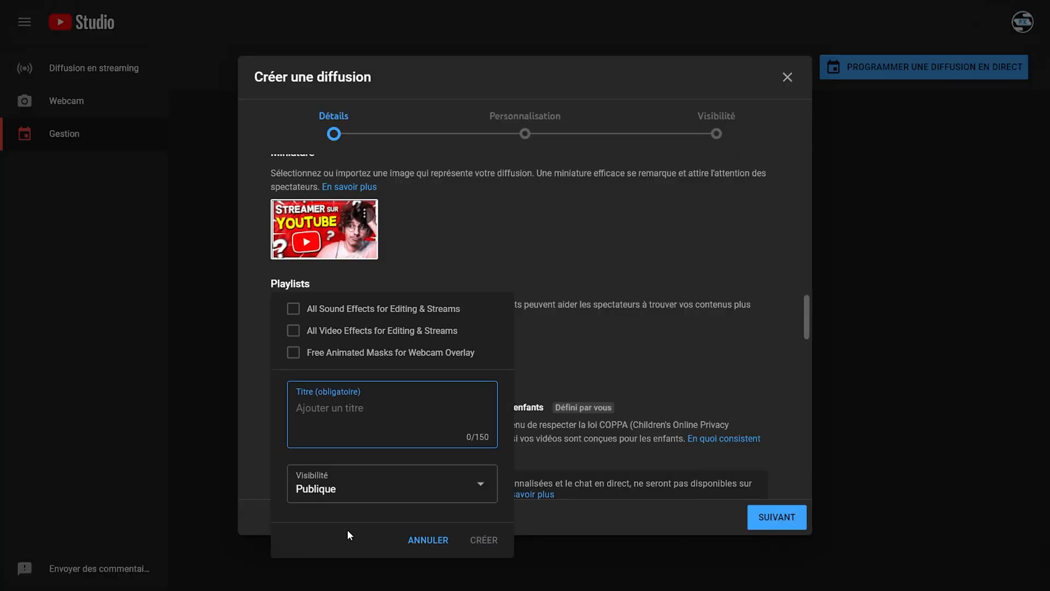
type("es Streams")
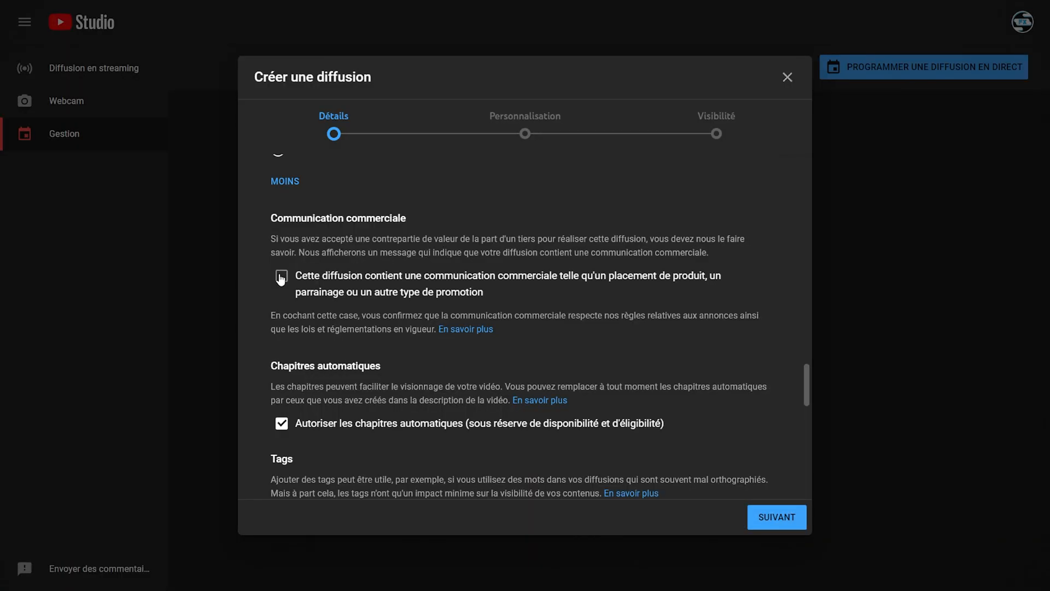
left_click(281, 275)
Enter "Twitch finito ?" as an additional tag for the broadcast.
scroll(253, 341, "down", 1)
scroll(252, 343, "down", 2)
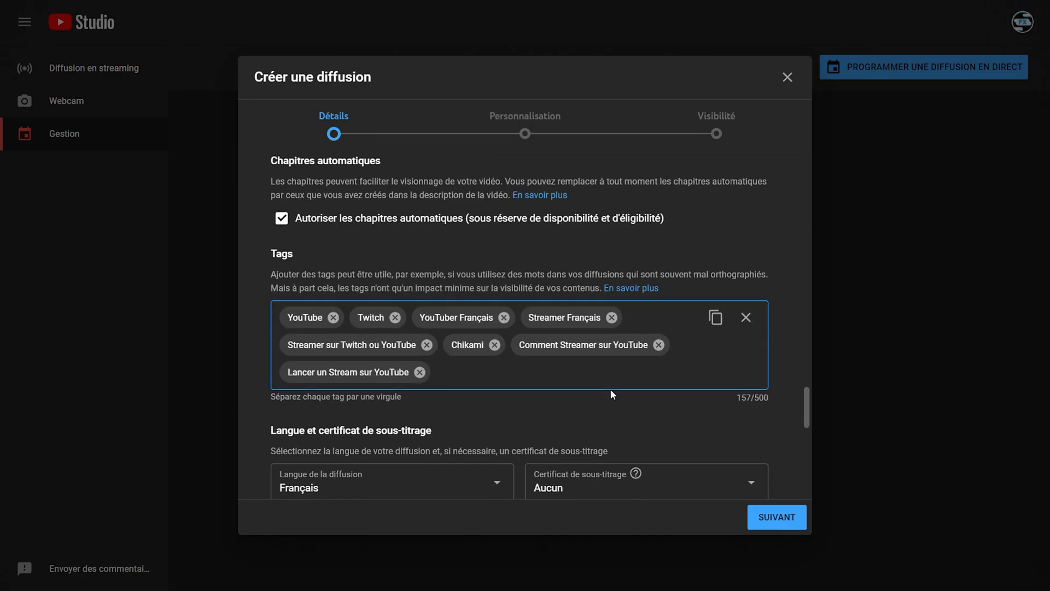
type("Twitch finito ?")
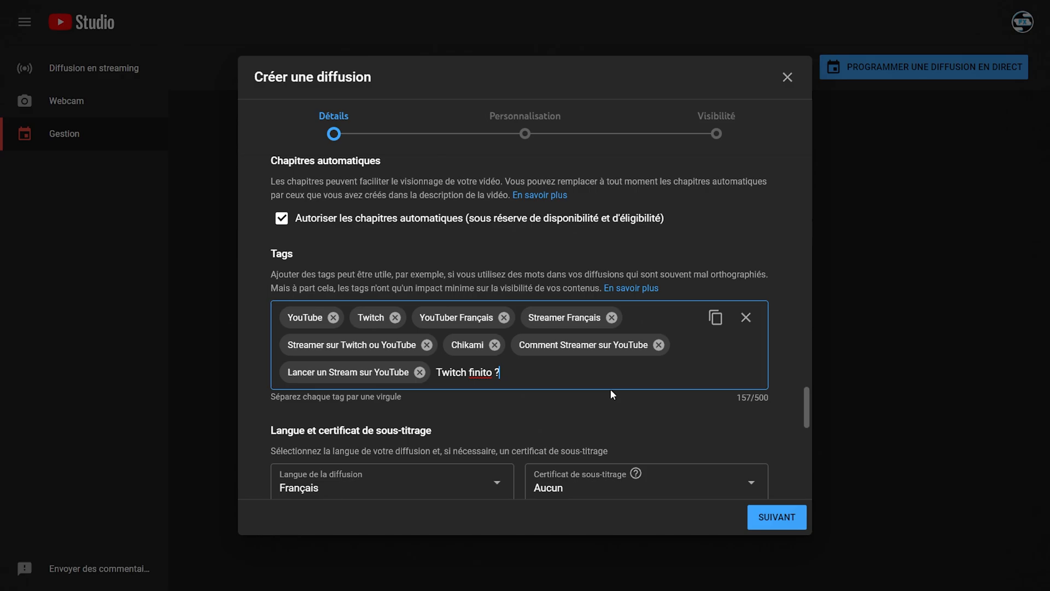
Review the licence and comment settings, complete the broadcast's details and continue to the next stage.
scroll(789, 385, "down", 8)
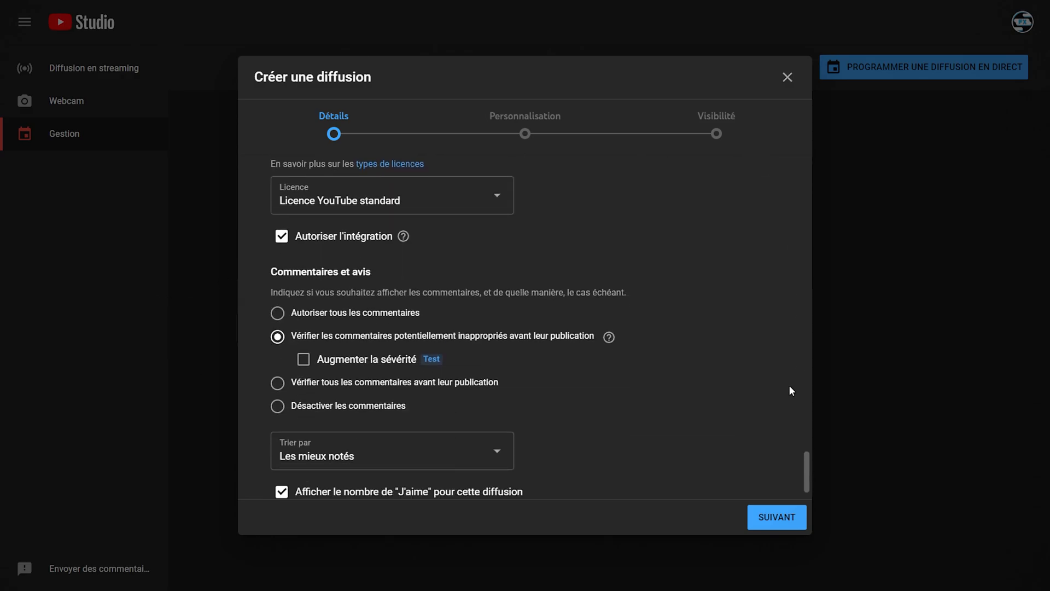
scroll(788, 385, "down", 1)
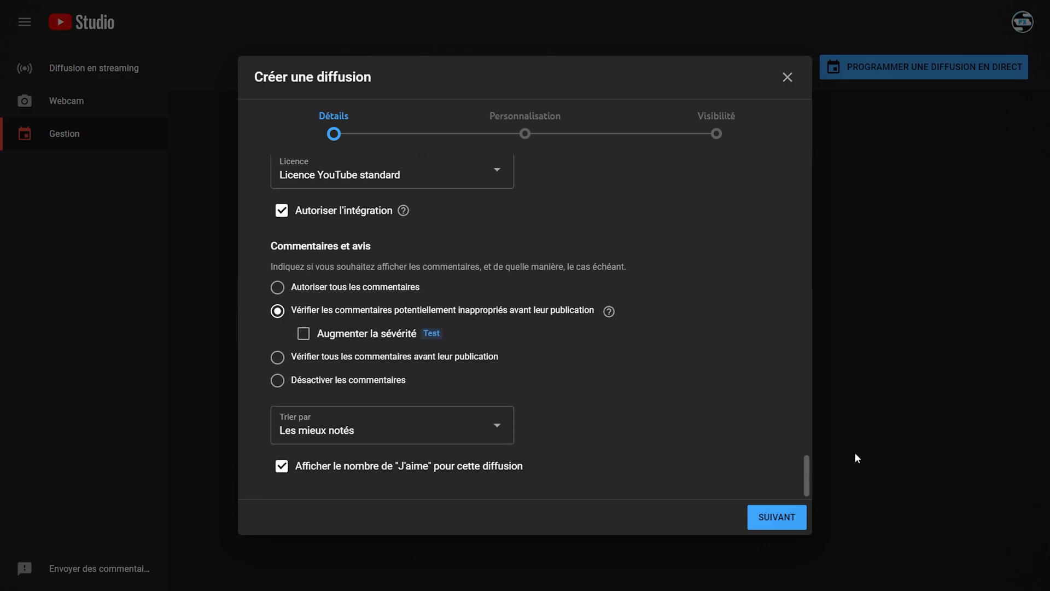
left_click(796, 527)
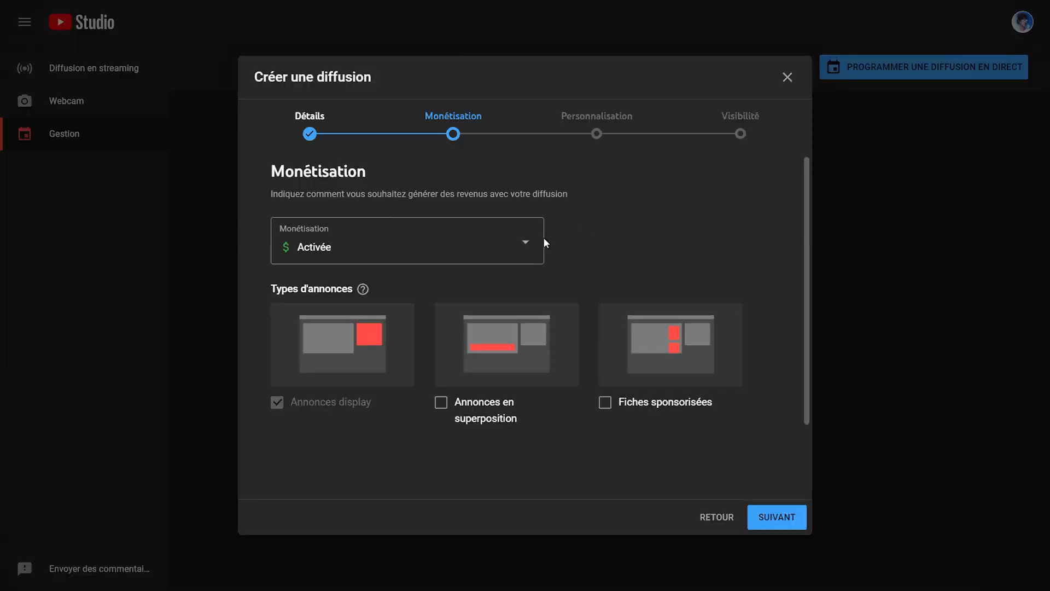
left_click(542, 244)
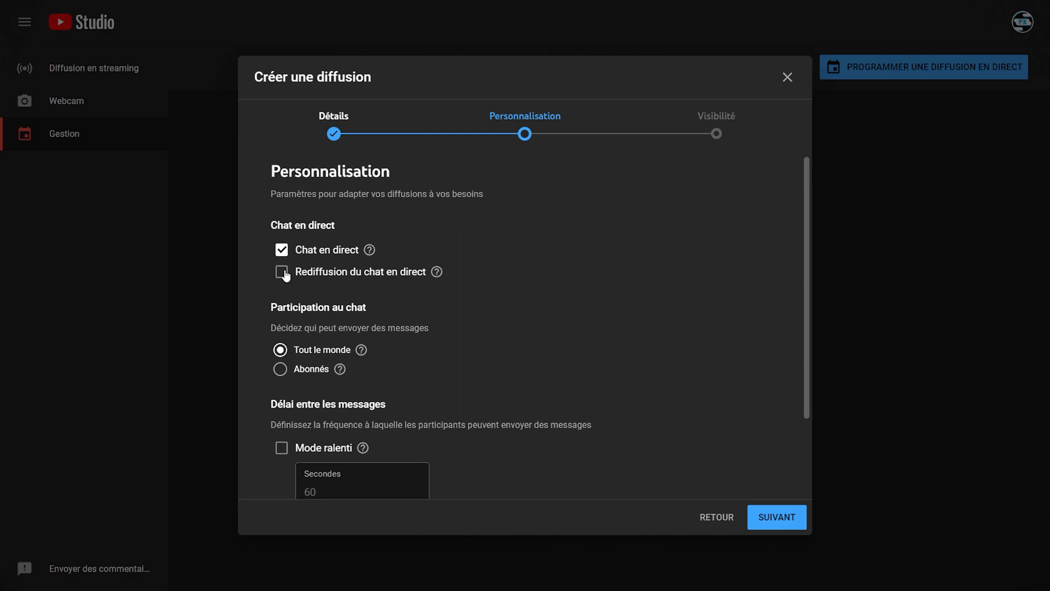
Enable live chat replay and slow mode with a delay of 10 seconds between messages.
scroll(721, 328, "down", 2)
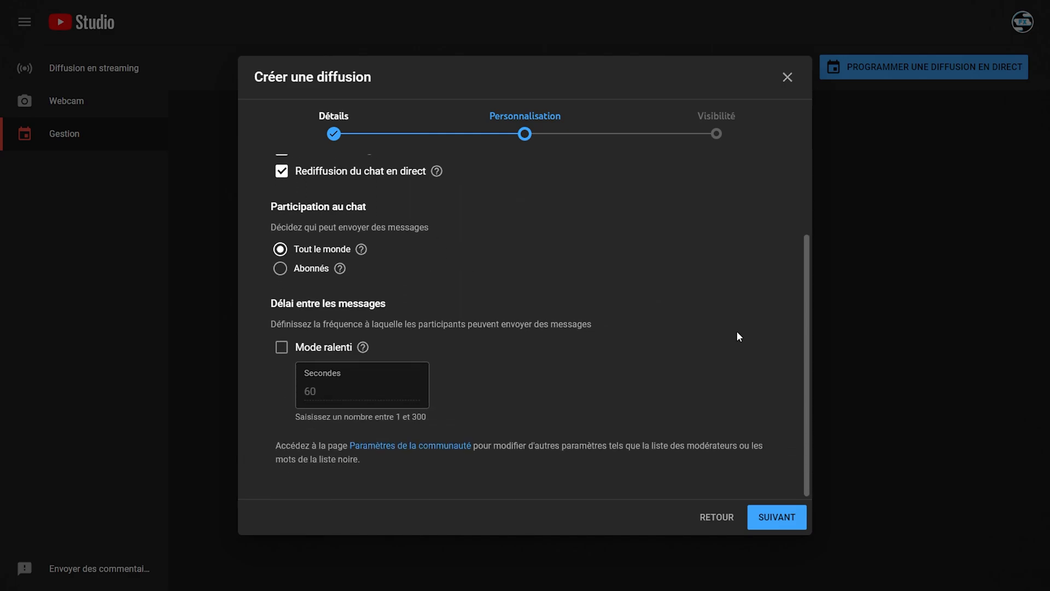
left_click(281, 348)
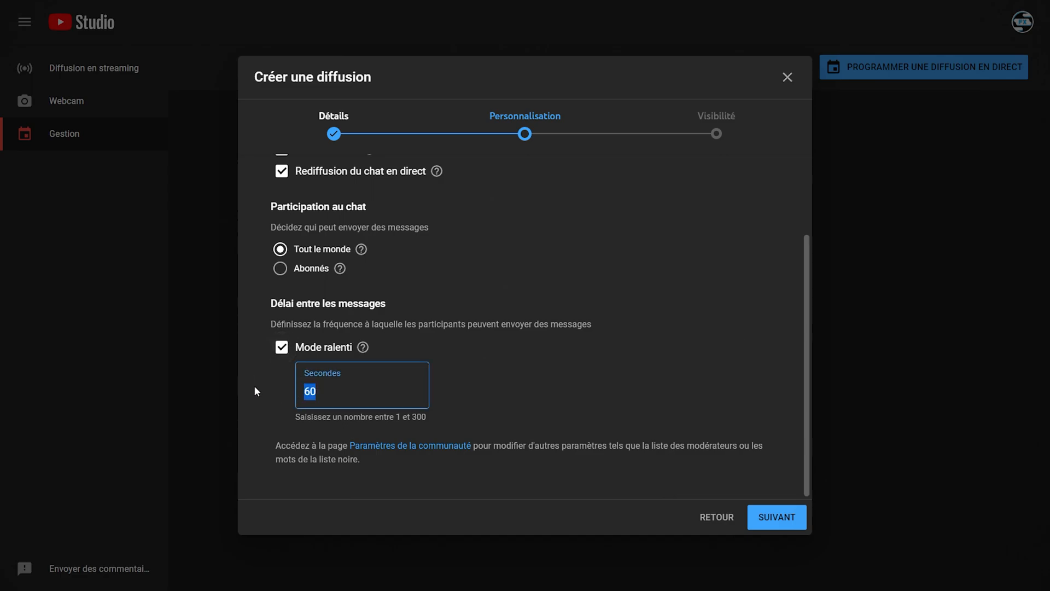
type("10")
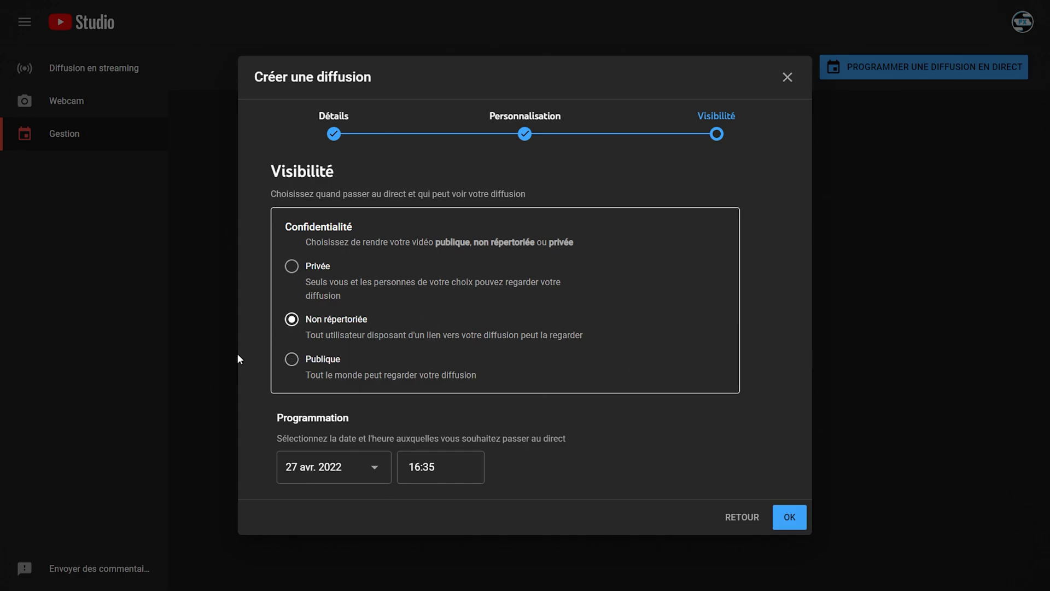
Open the date choices in the broadcast's Programmation settings.
left_click(377, 473)
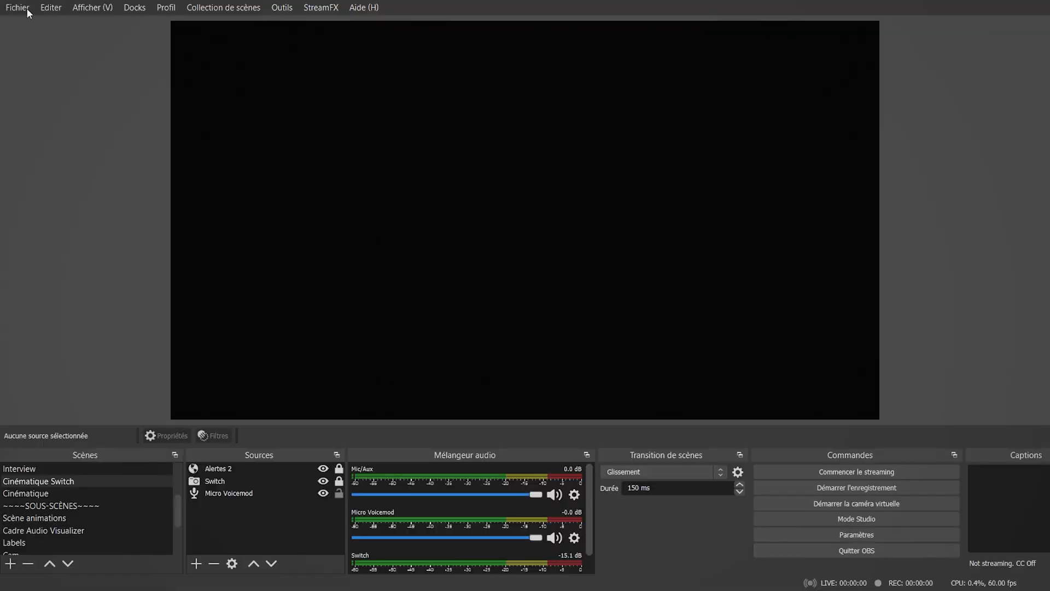
Switch to OBS Studio and open its Stream (flux) settings to examine the YouTube account and stream key options.
left_click(26, 7)
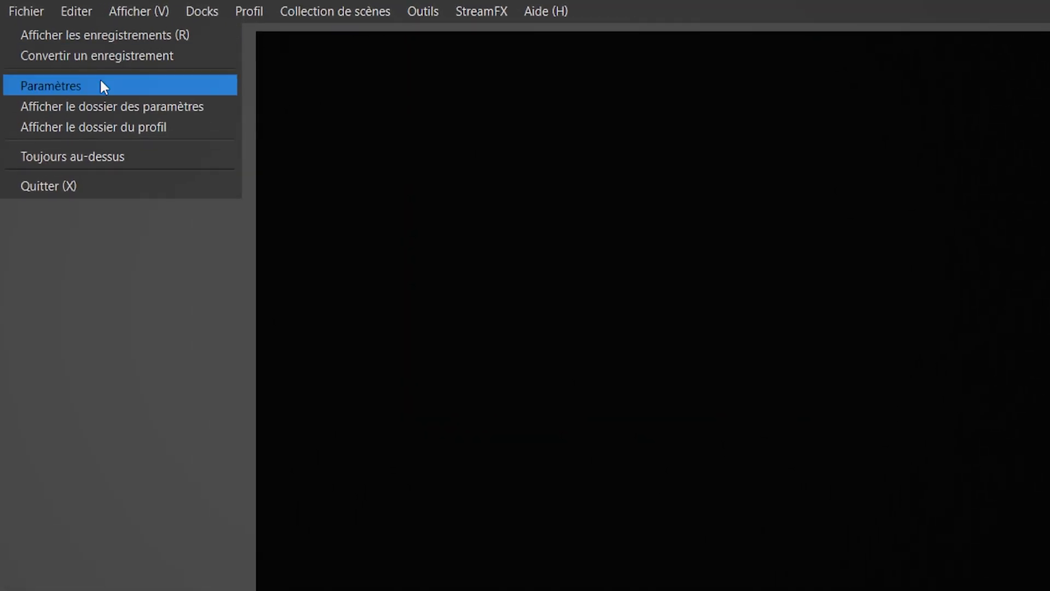
left_click(104, 86)
left_click(159, 134)
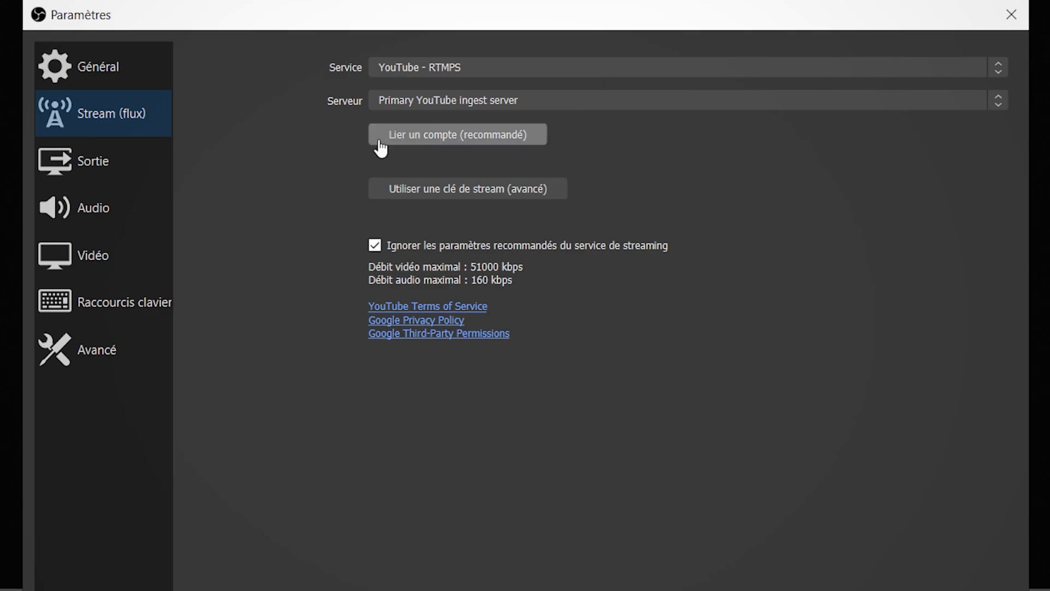
scroll(778, 340, "down", 3)
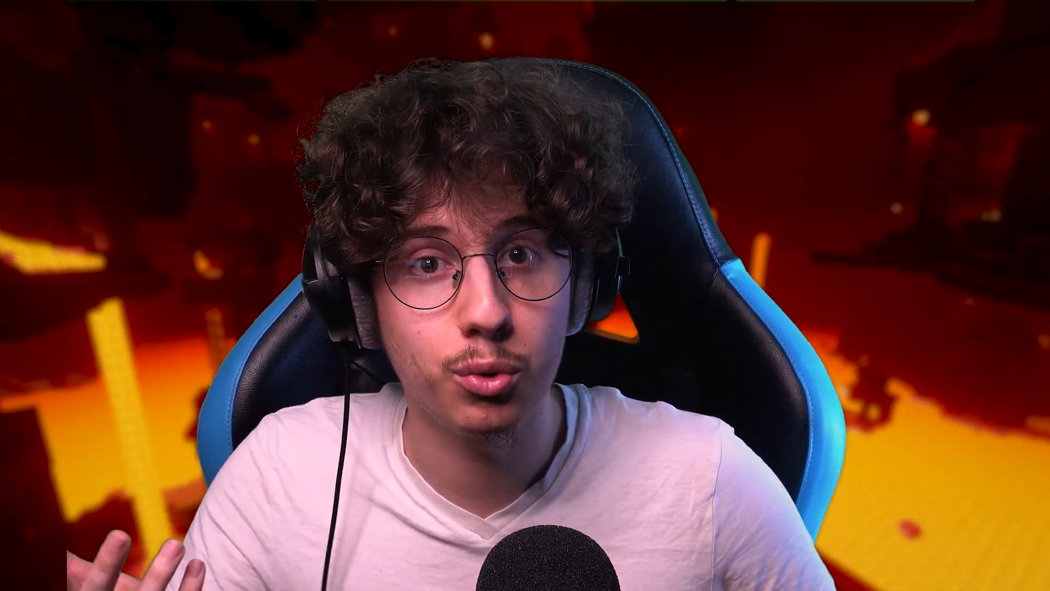
Switch to YouTube Studio and activate both automatic start and automatic stop for the broadcast.
left_click(743, 346)
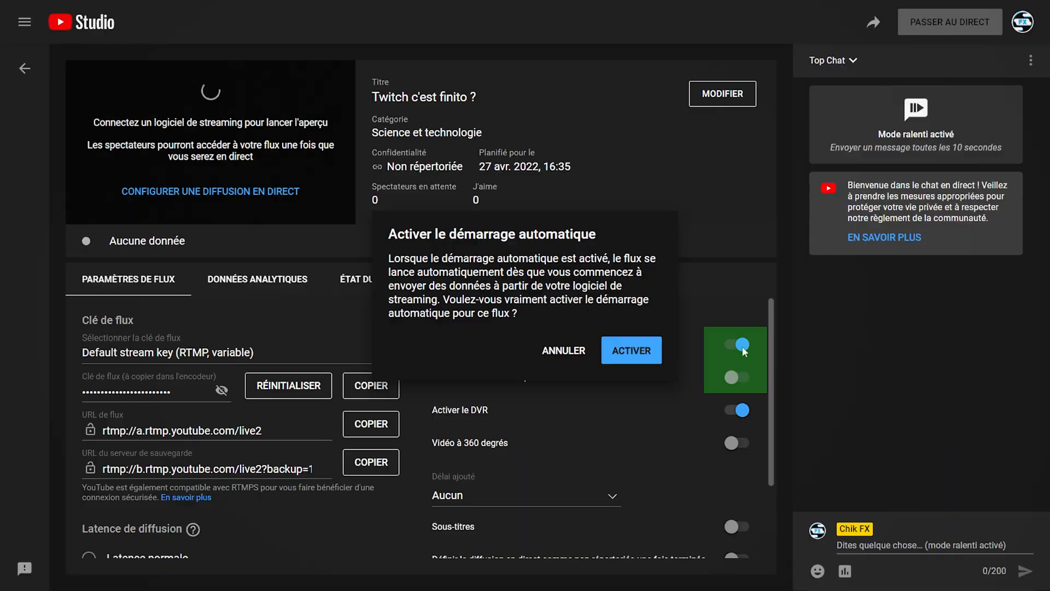
left_click(632, 351)
left_click(743, 377)
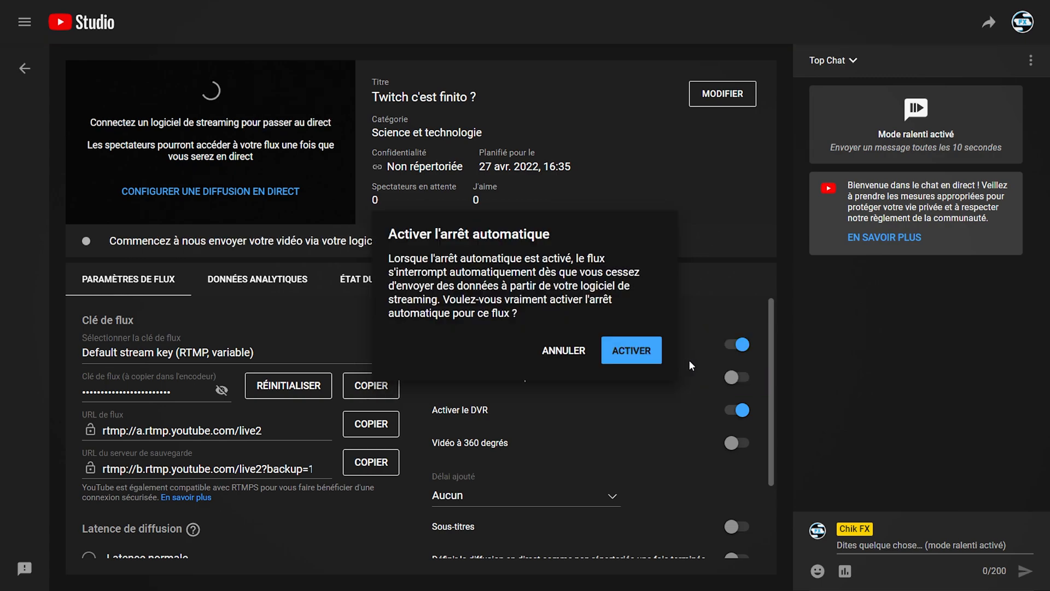
left_click(654, 356)
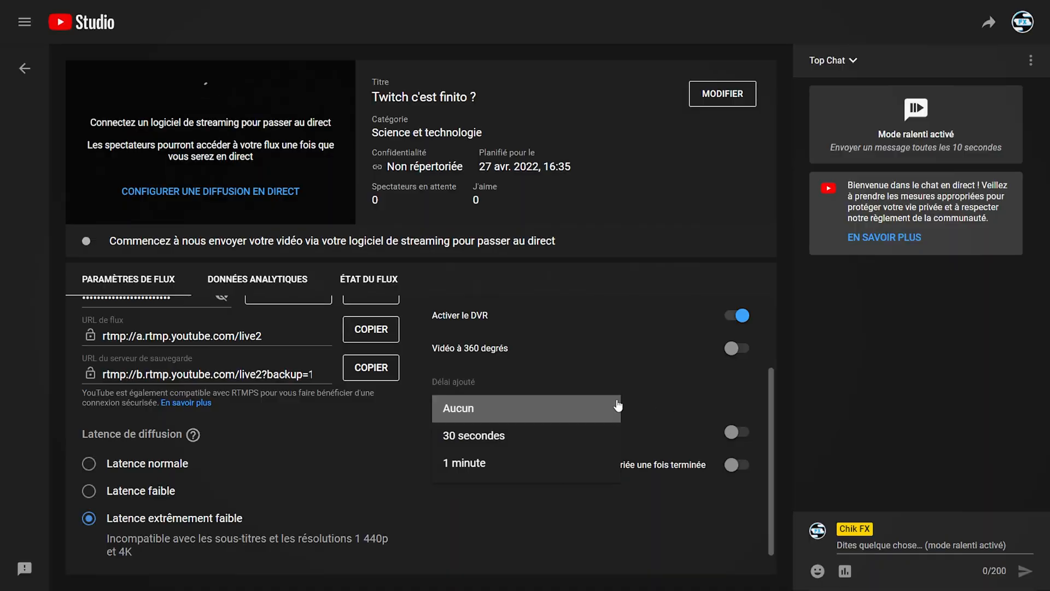
Leave the added delay at Aucun and try toggling Sous-titres for the broadcast.
left_click(655, 400)
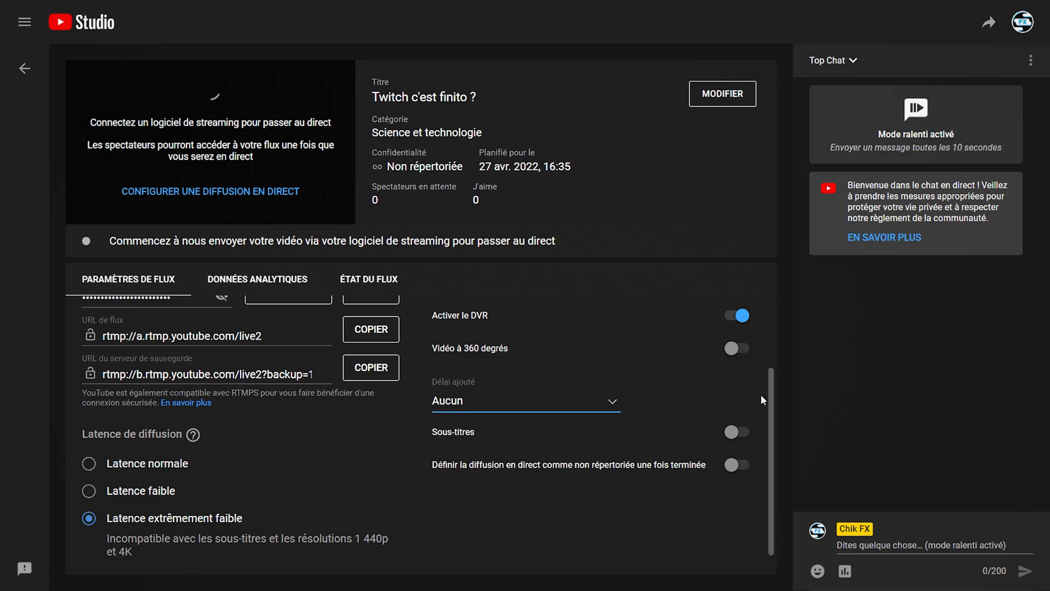
left_click(738, 432)
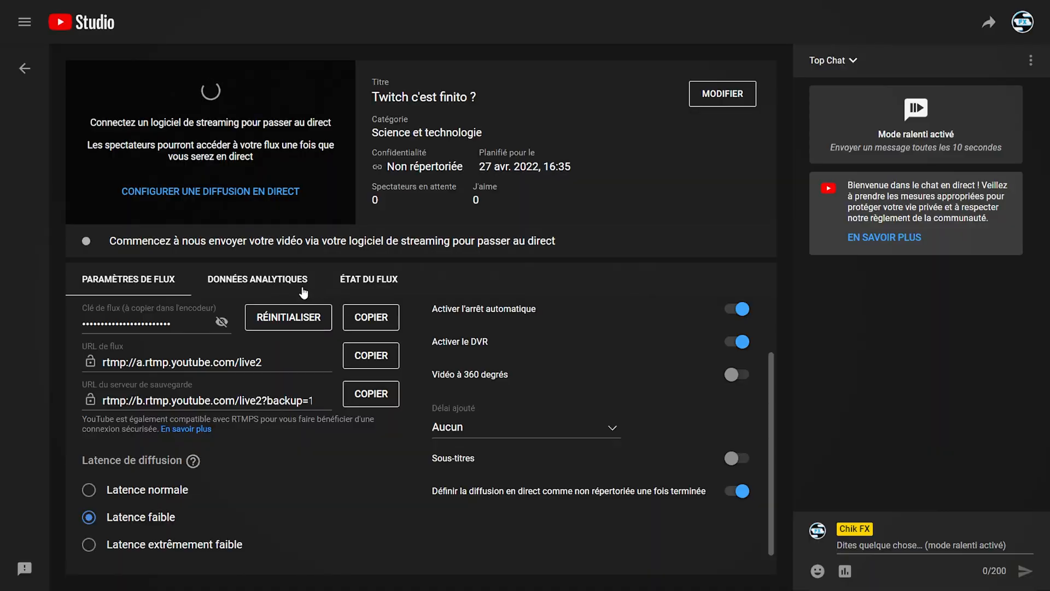
View the broadcast's Données analytiques, and open its live chat in a new, enlarged window.
left_click(303, 293)
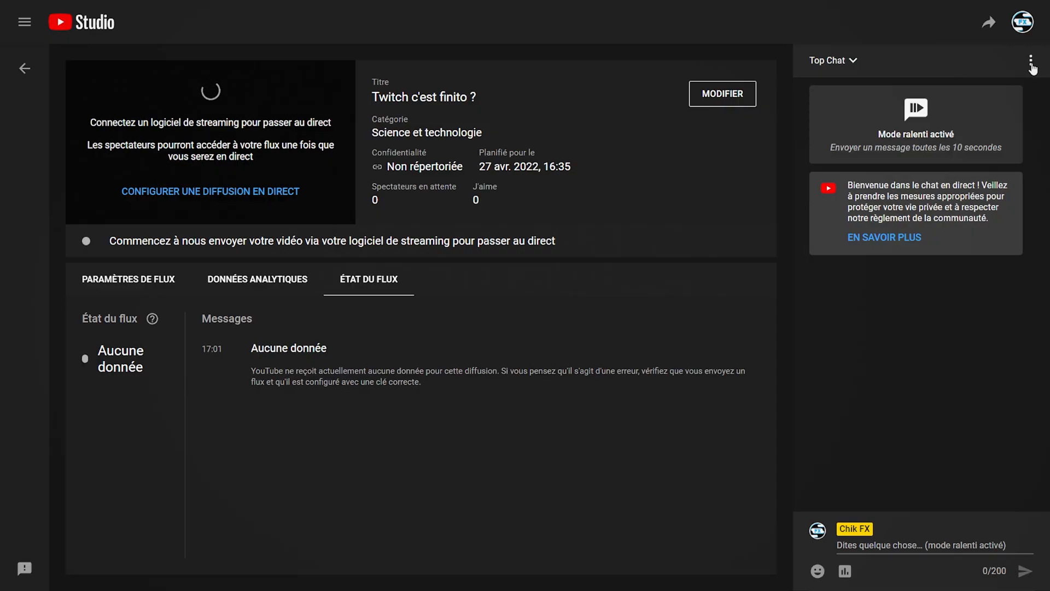
left_click(1031, 61)
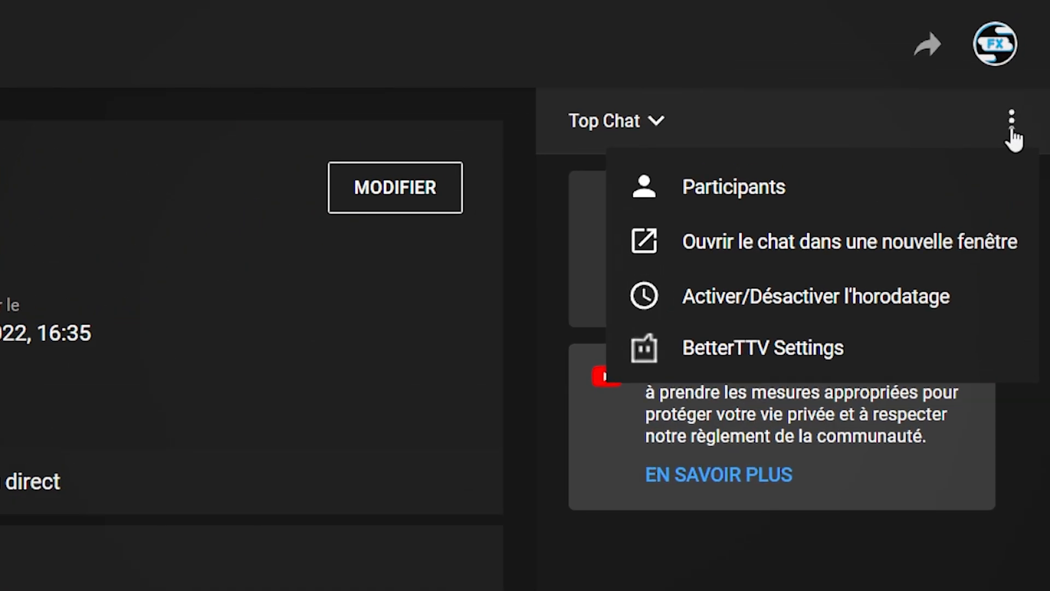
left_click(998, 269)
left_click_drag(661, 272, 776, 267)
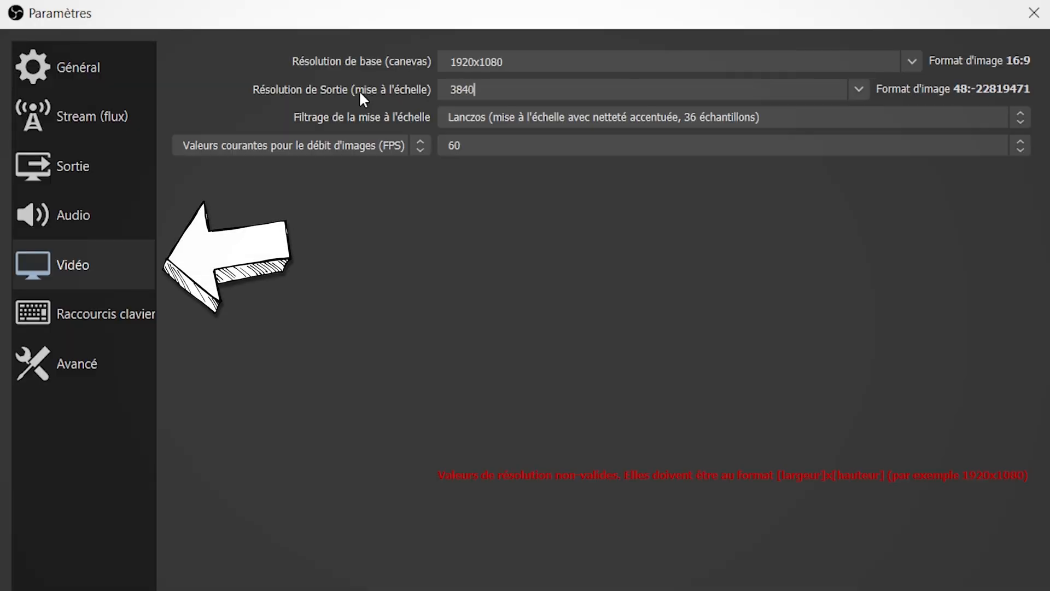
Switch to OBS Studio, try a scaled output resolution of 3840x2160 in the video settings, and undo the entry.
type("x2160")
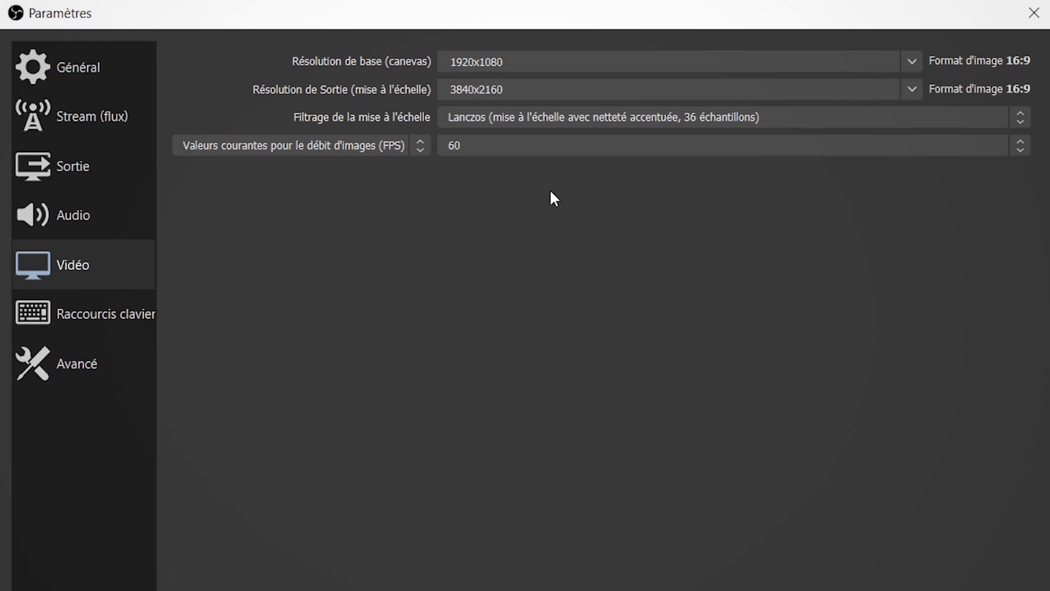
key("ctrl+z")
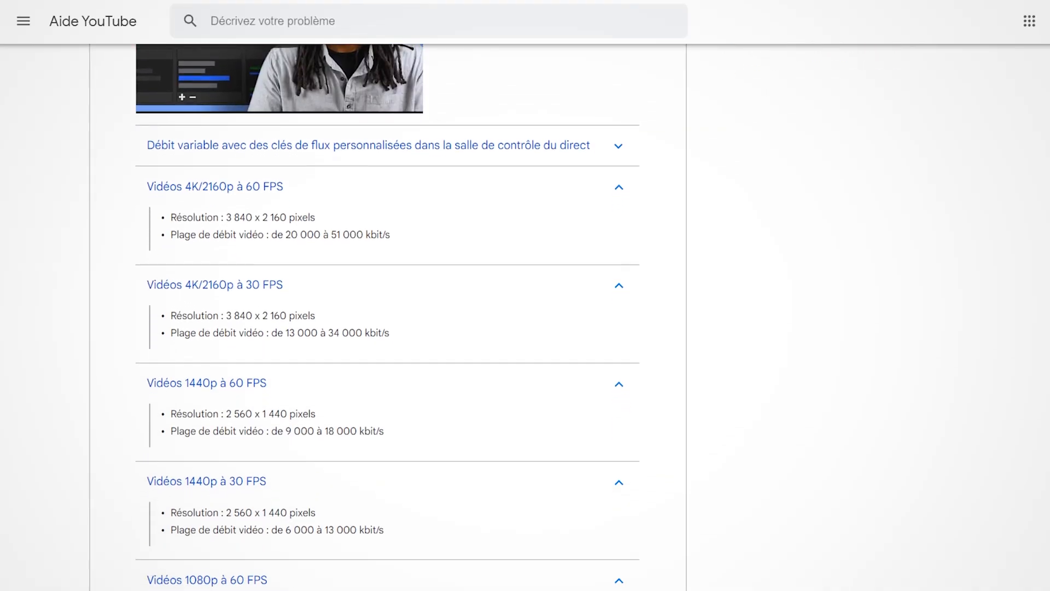
Open the YouTube broadcast configuration in OBS Studio and select the existing scheduled broadcast "Twitch c'est finito ?".
scroll(387, 317, "down", 5)
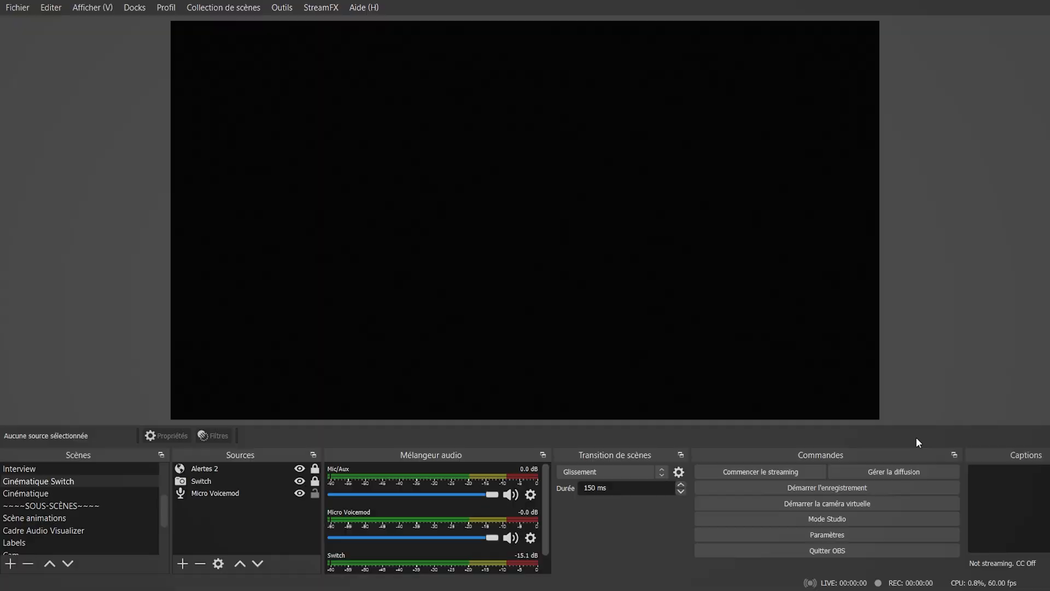
left_click(937, 472)
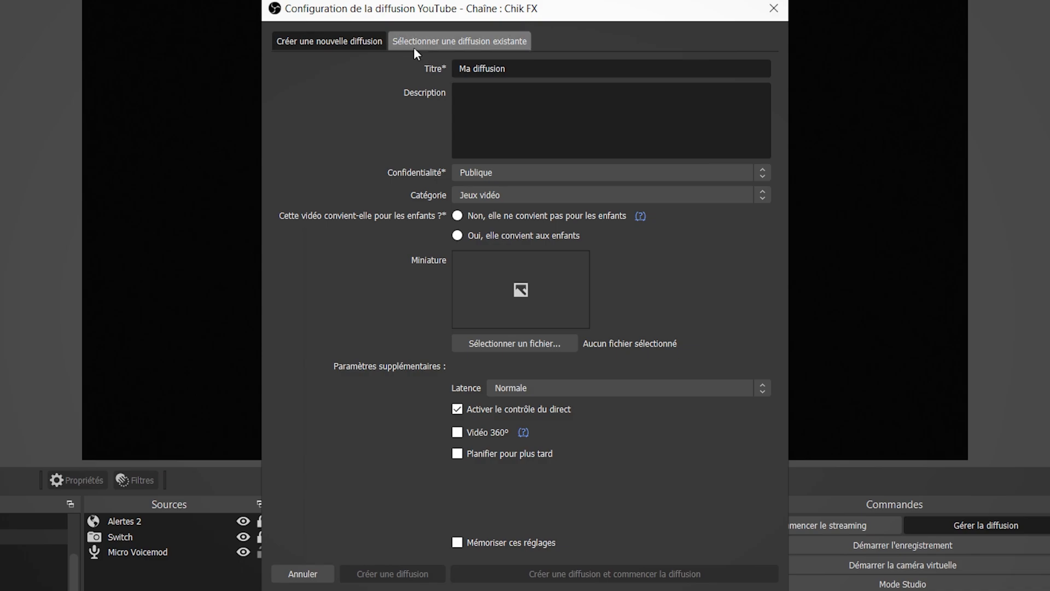
left_click(464, 34)
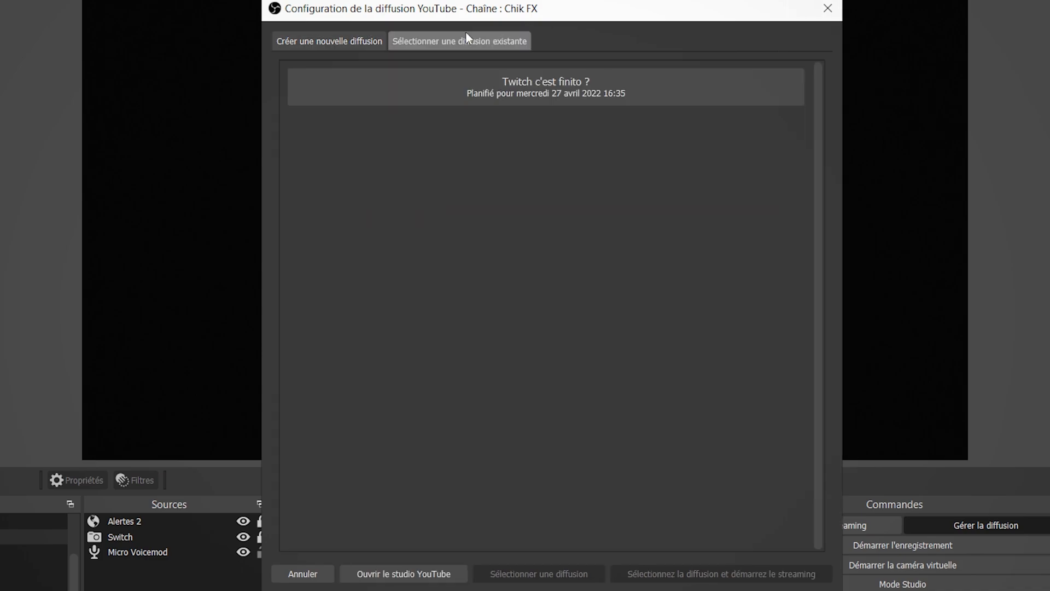
left_click(693, 92)
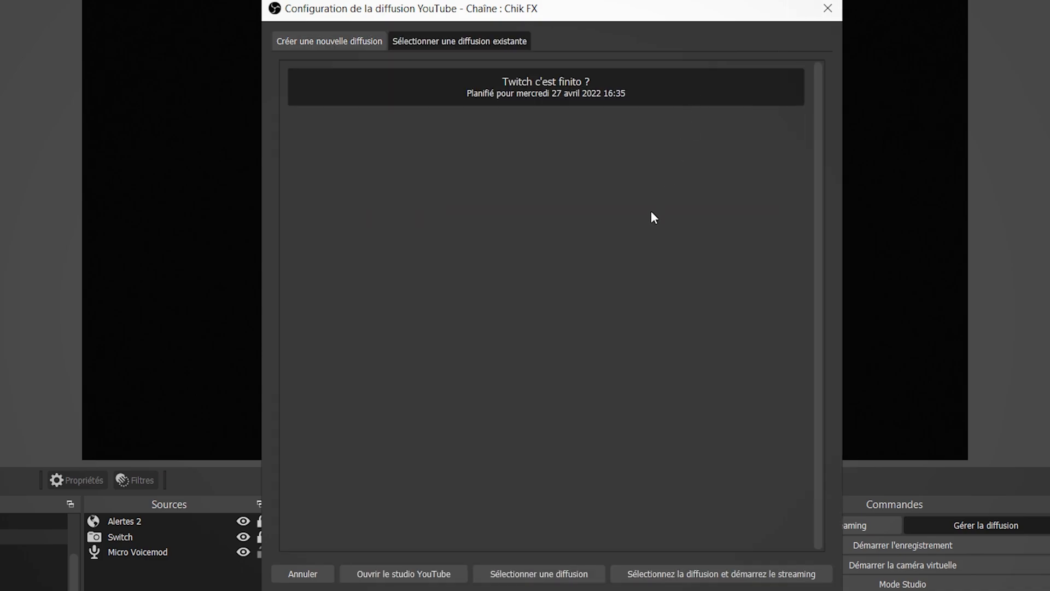